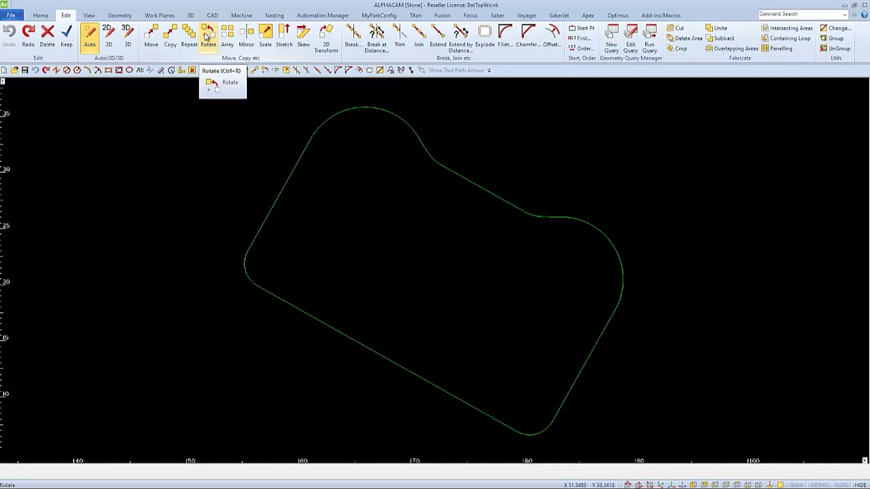
Rotate the sink cutout outline, snapping the pivot to its lower-left corner
left_click(206, 37)
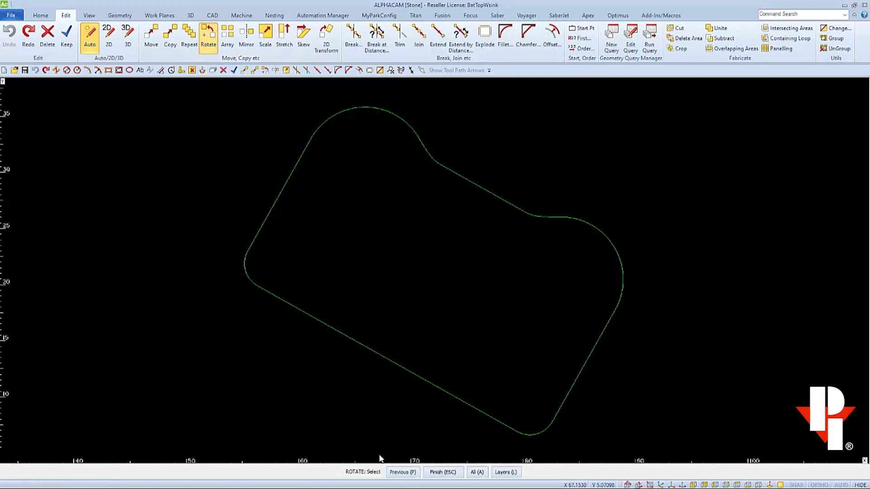
left_click(396, 362)
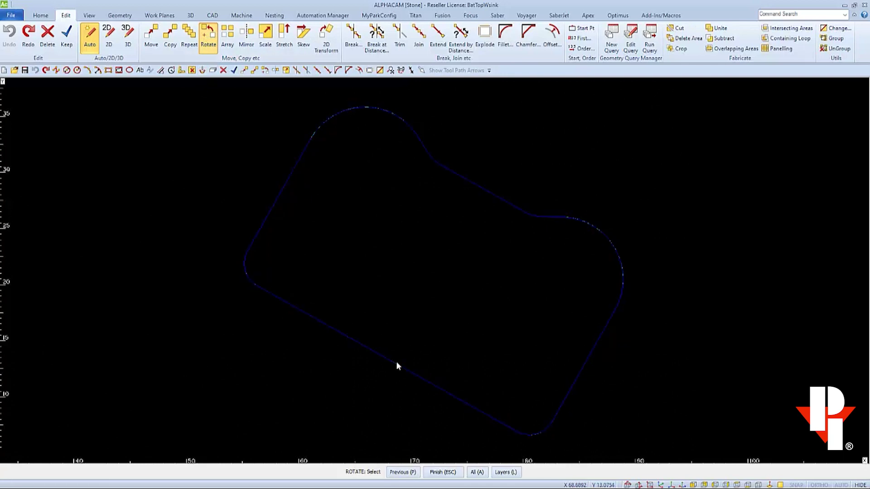
left_click(437, 472)
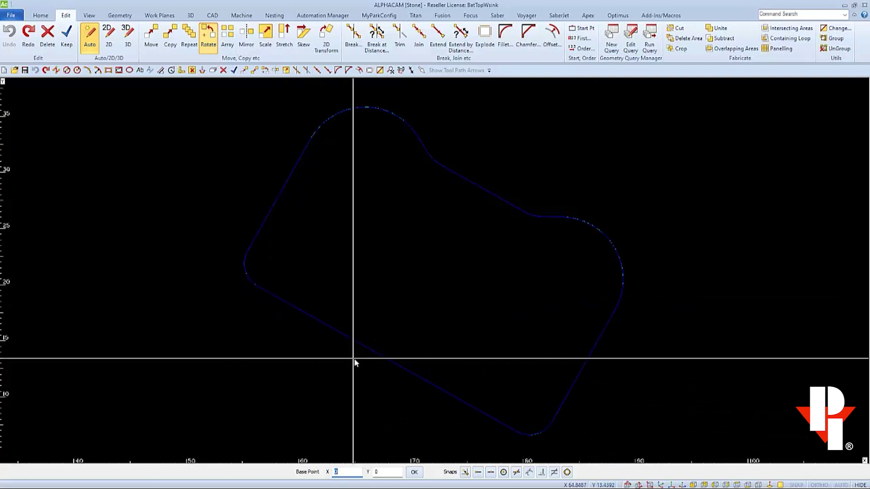
left_click(477, 474)
left_click(266, 291)
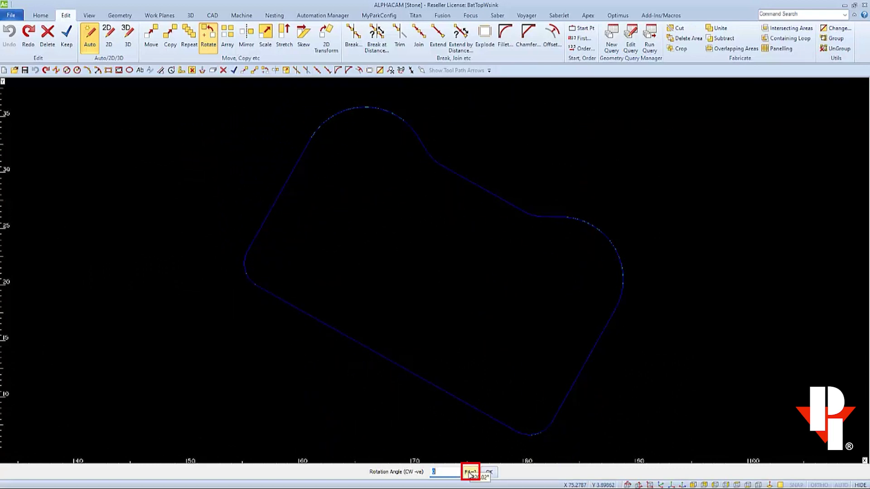
Try measuring the start angle directly on the drawing, then go back to the angle options with F1
left_click(469, 474)
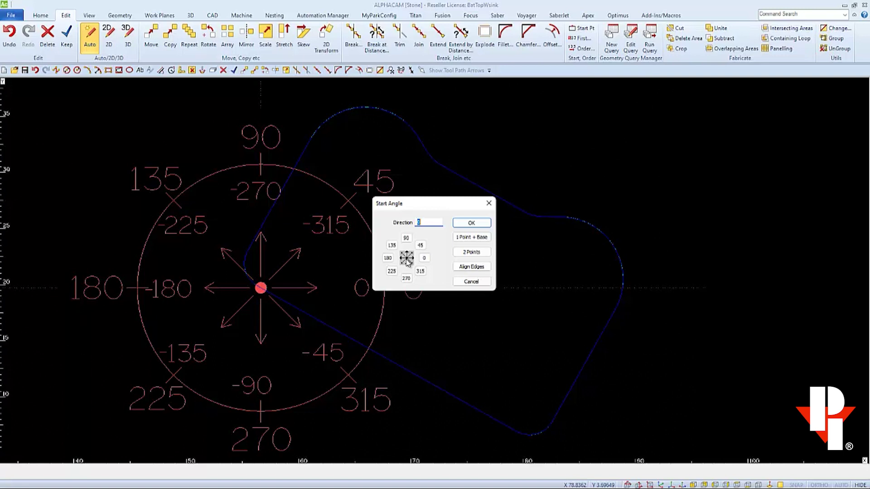
left_click(407, 259)
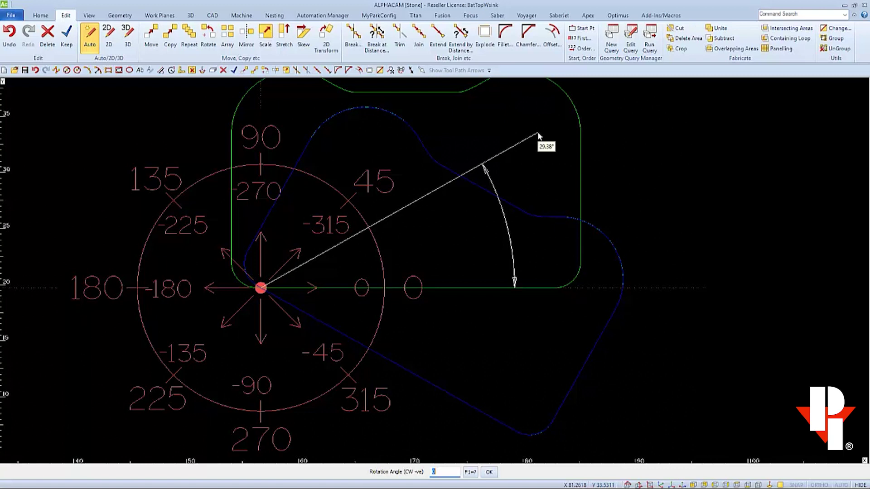
key("F1")
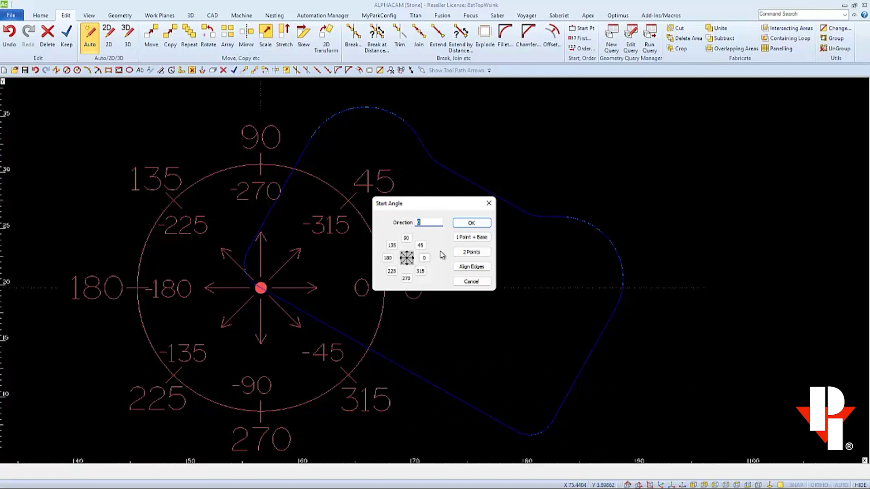
Take the start angle from the bottom edge's far end, rotate to 0° as one copy, and fit the view
left_click(467, 237)
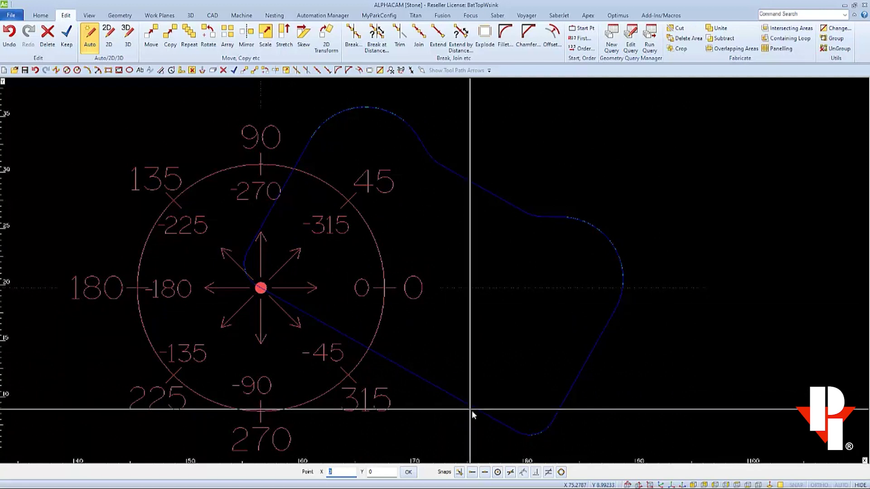
left_click(471, 474)
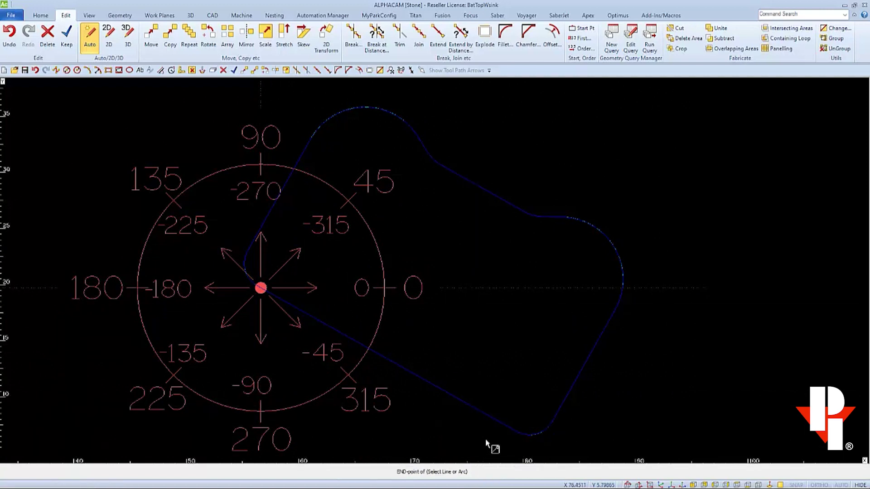
left_click(515, 431)
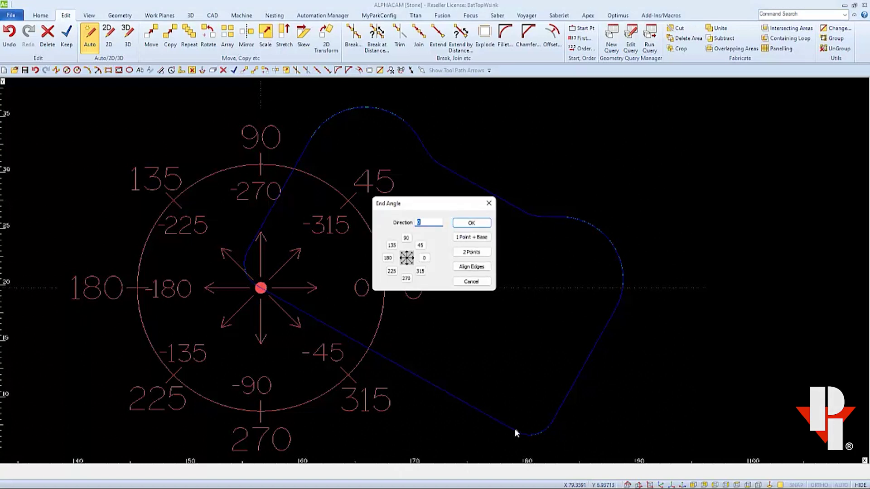
left_click(425, 259)
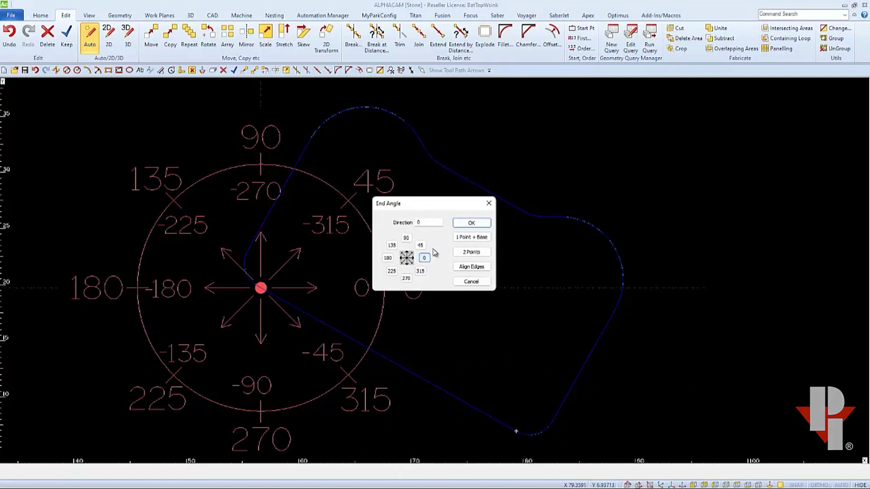
left_click(472, 223)
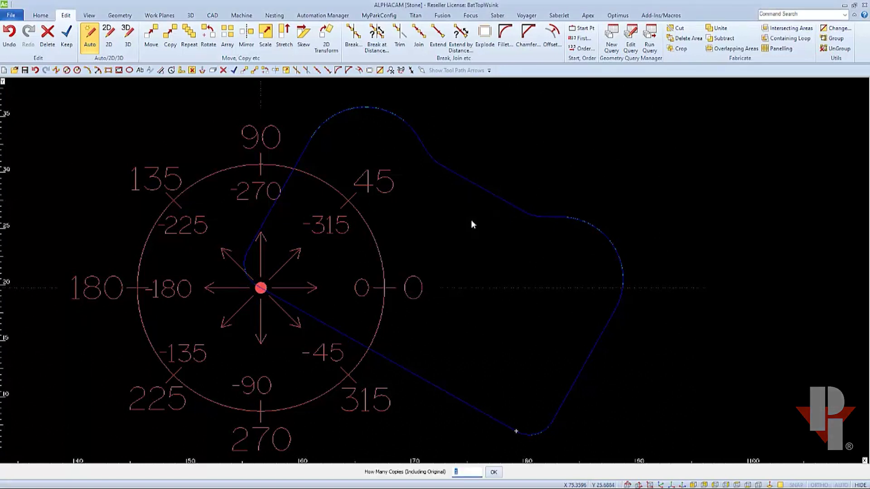
left_click(494, 472)
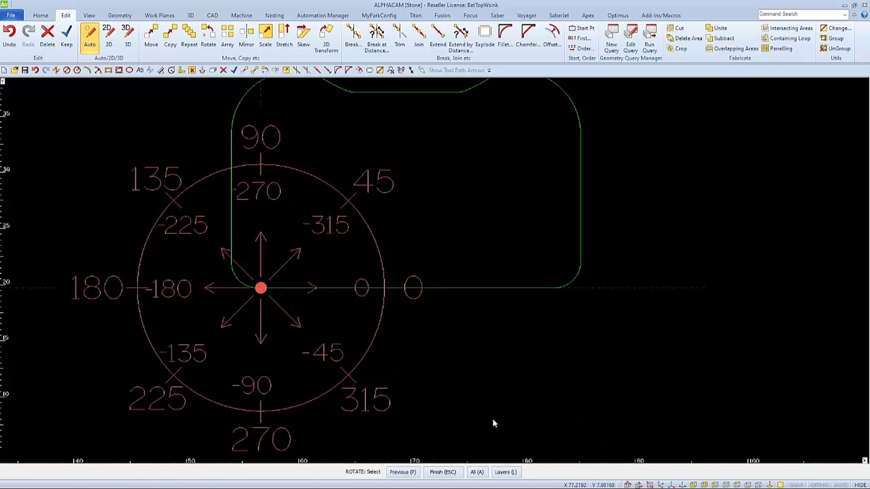
key("Escape")
key("F2")
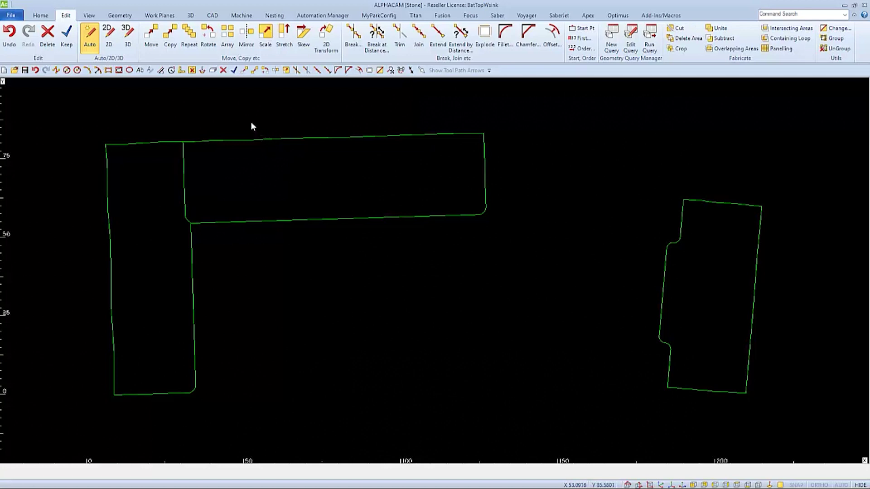
Start a rotation with the upper and left countertop pieces selected
left_click(205, 44)
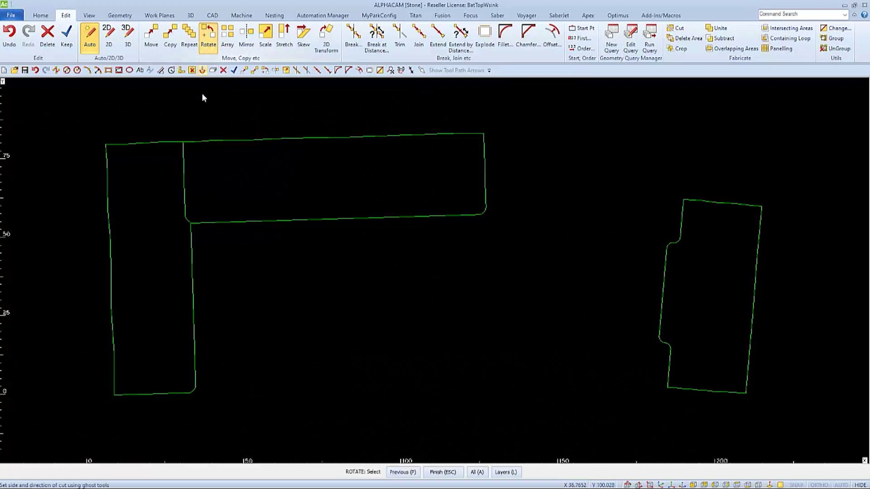
left_click(203, 140)
left_click(165, 144)
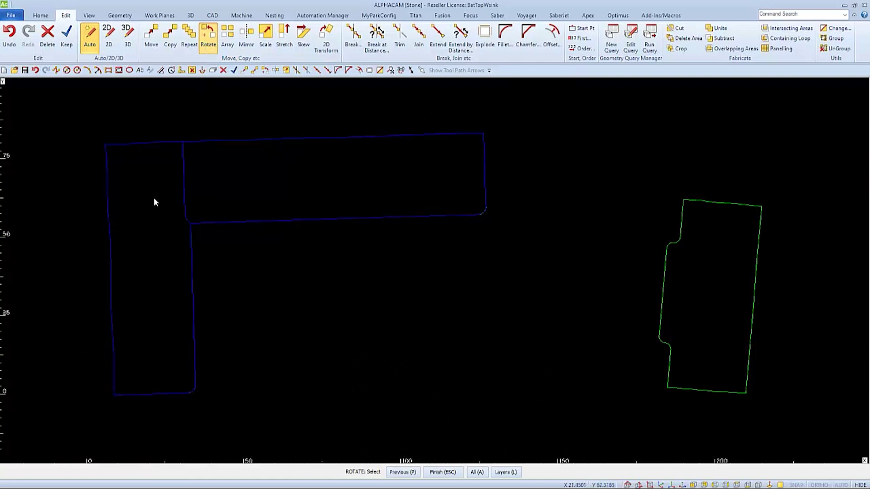
Finish the selection and snap the rotation base to the L-shape's inner corner
key("Escape")
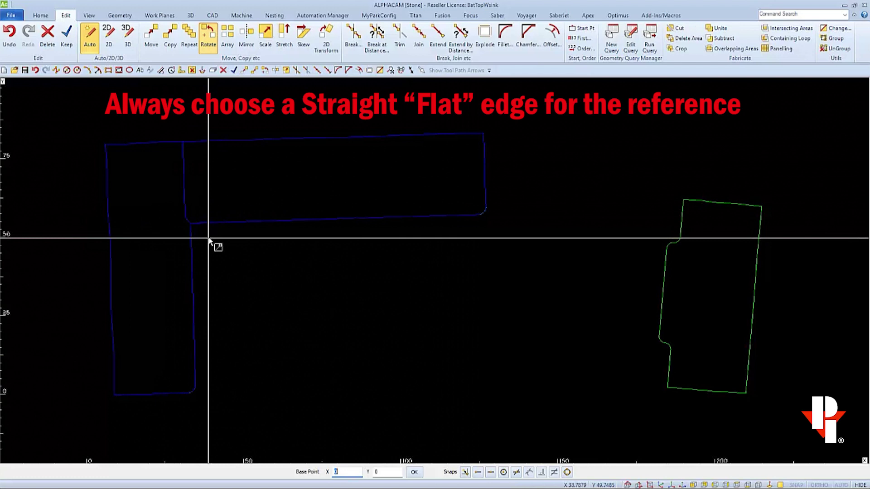
key("e")
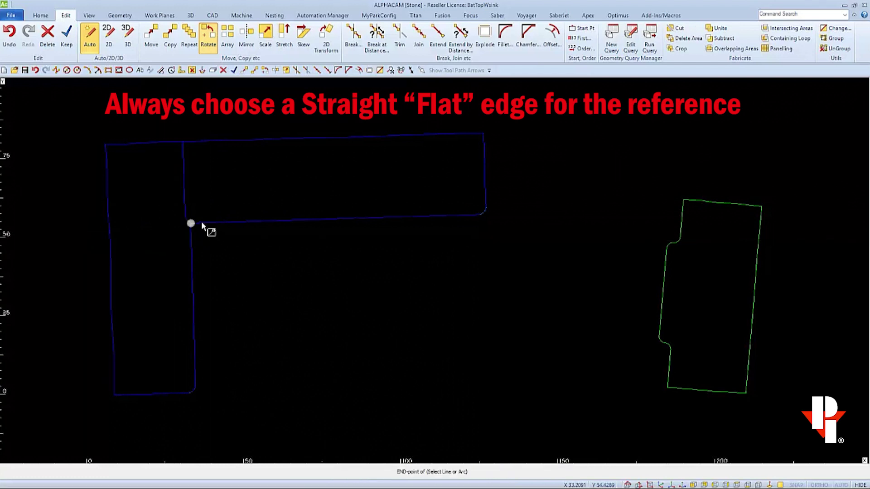
left_click(202, 223)
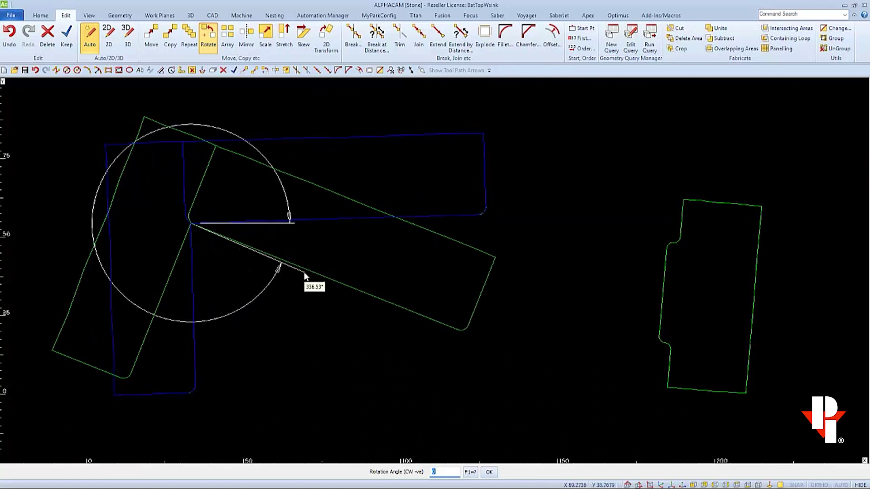
Reference the inner edge's far endpoint and rotate the countertop to 0° as one copy
left_click(470, 474)
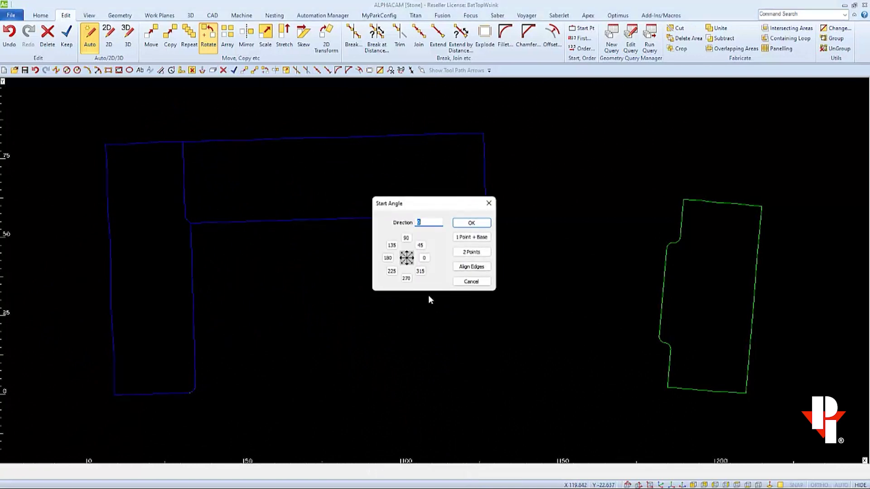
left_click(459, 239)
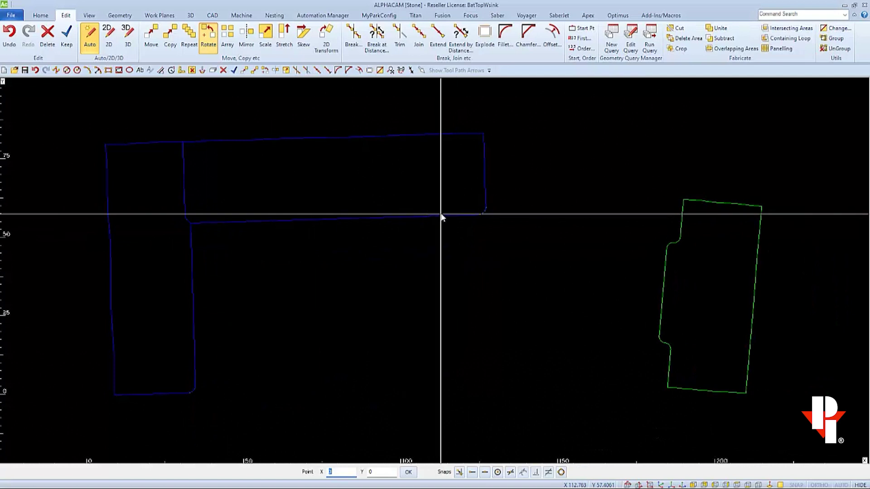
key("e")
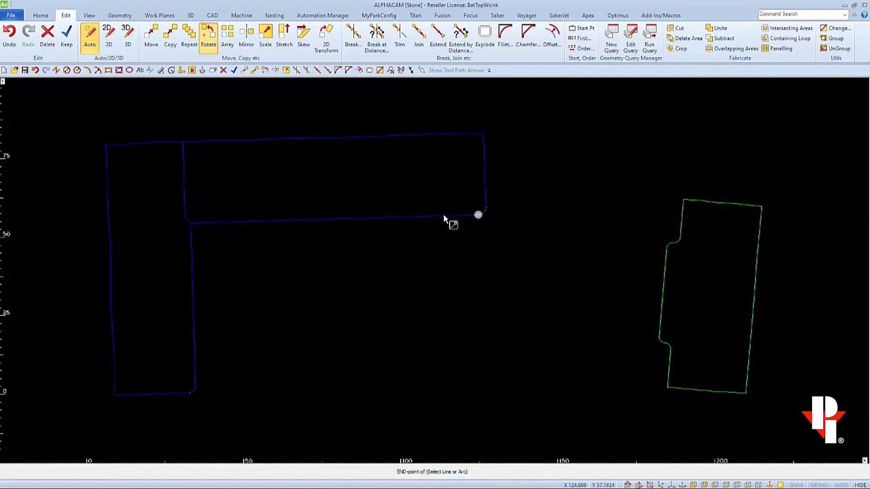
left_click(472, 215)
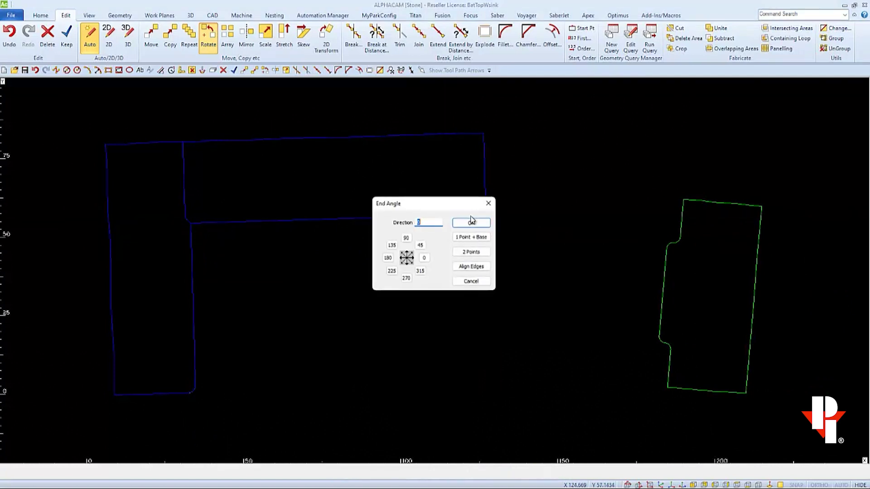
left_click(425, 259)
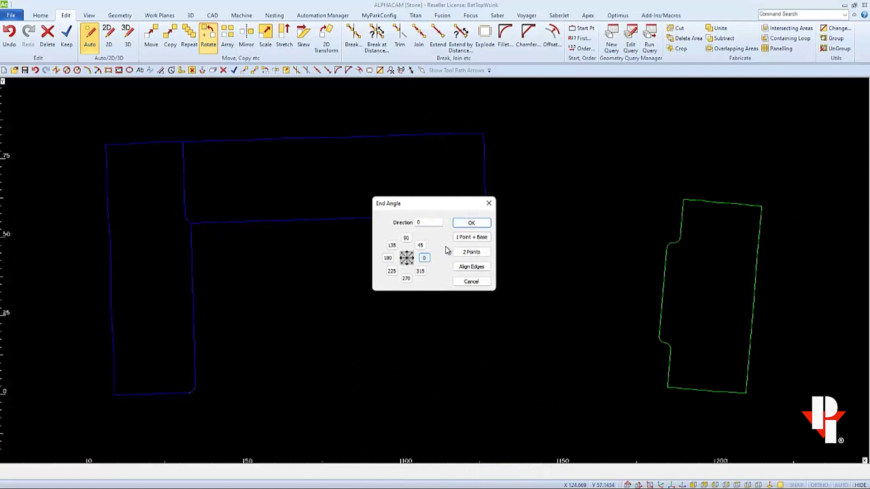
left_click(478, 224)
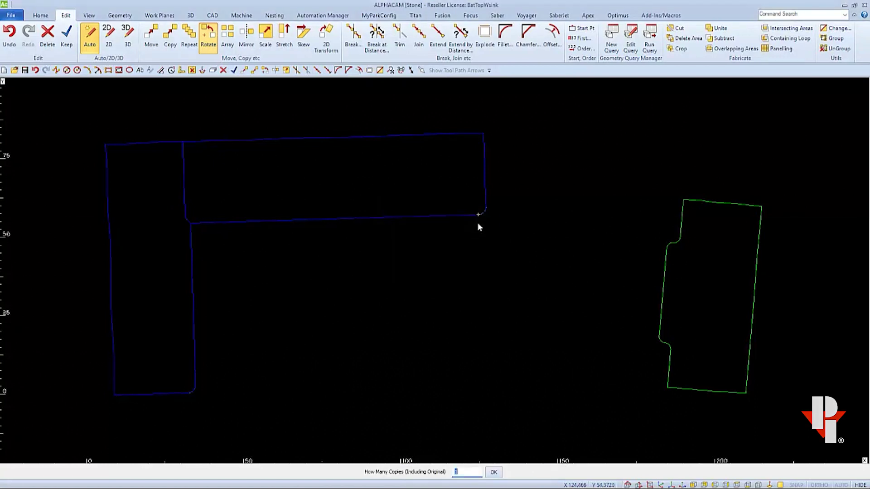
left_click(494, 472)
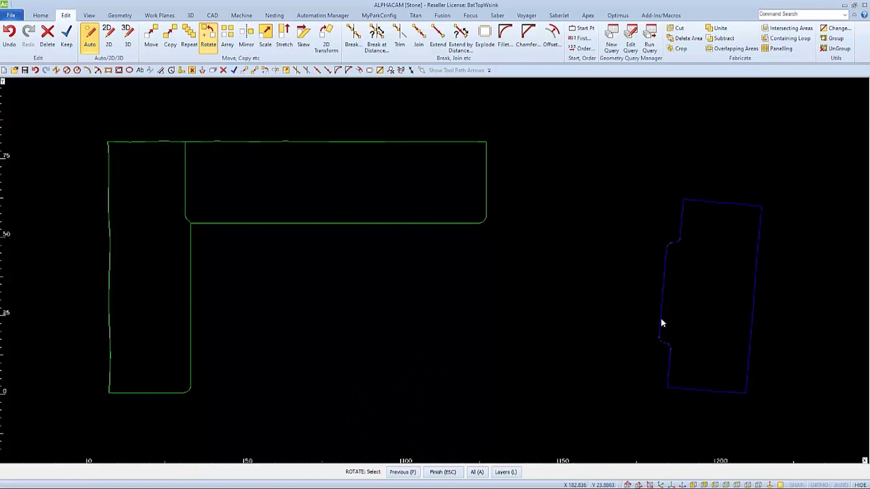
Finish selecting the cutout and snap the base to the lower end of its left edge
key("Escape")
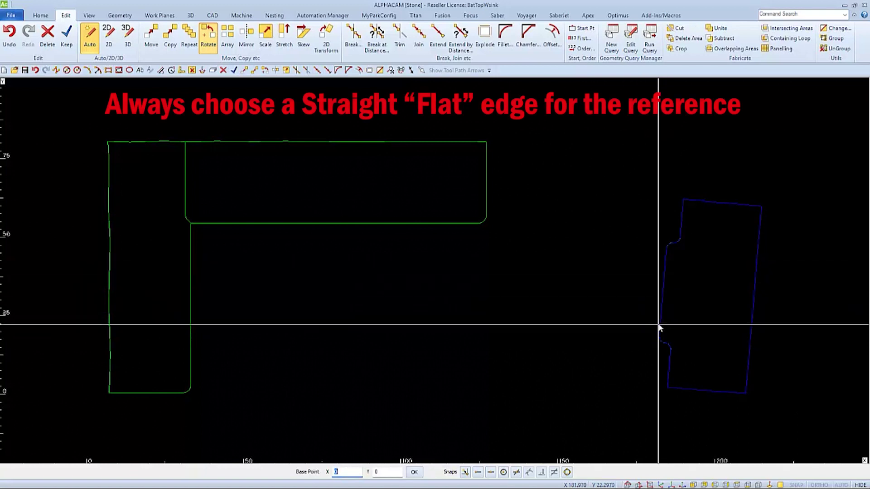
key("e")
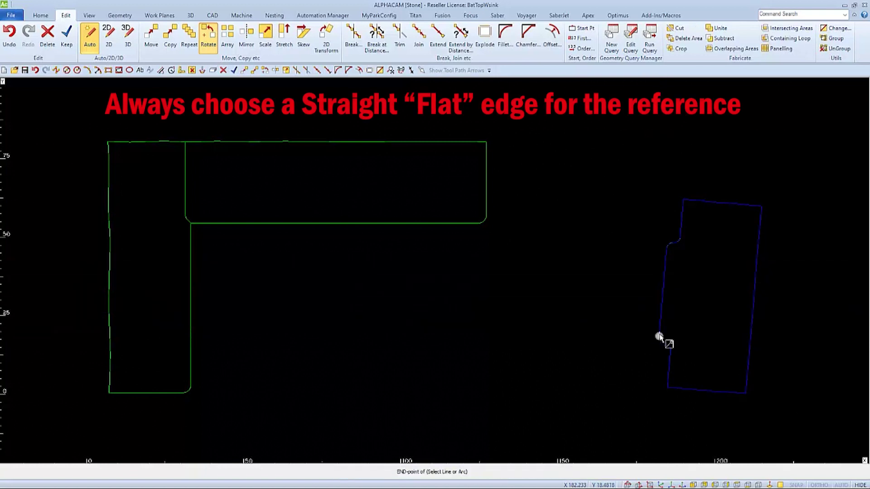
left_click(659, 336)
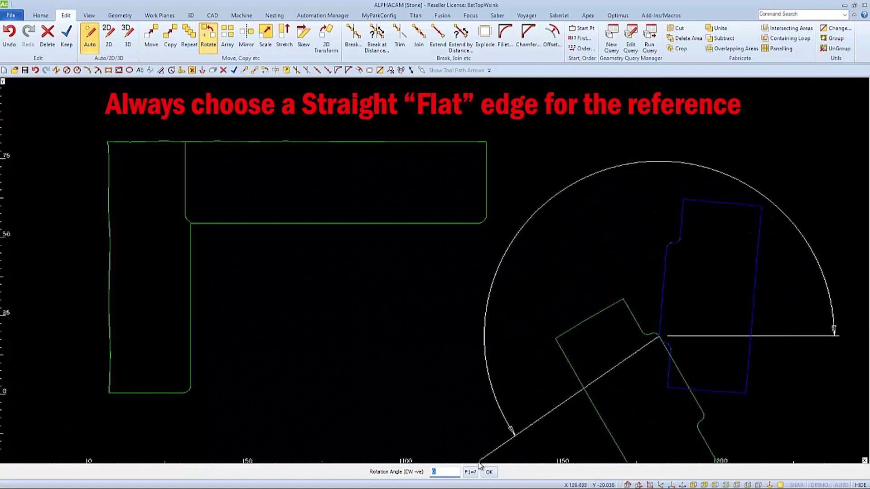
Reference the notch corner on the left edge and rotate the piece to 90° as one copy
left_click(470, 472)
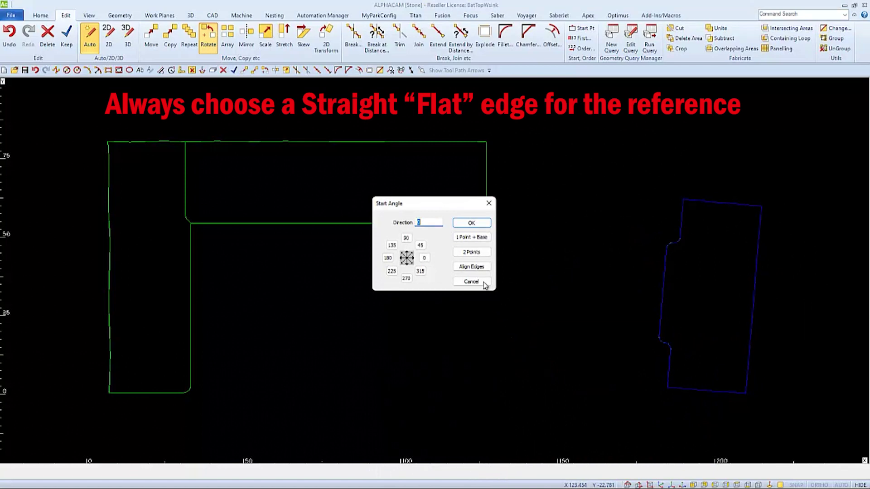
left_click(473, 237)
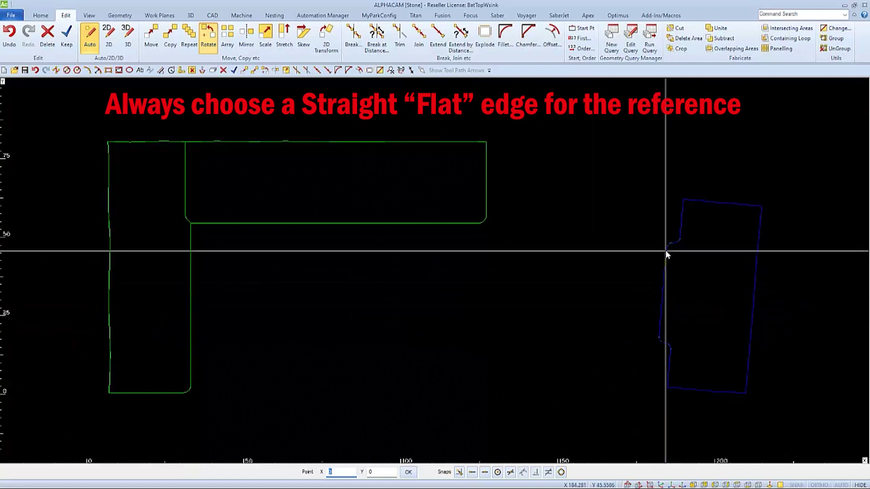
key("e")
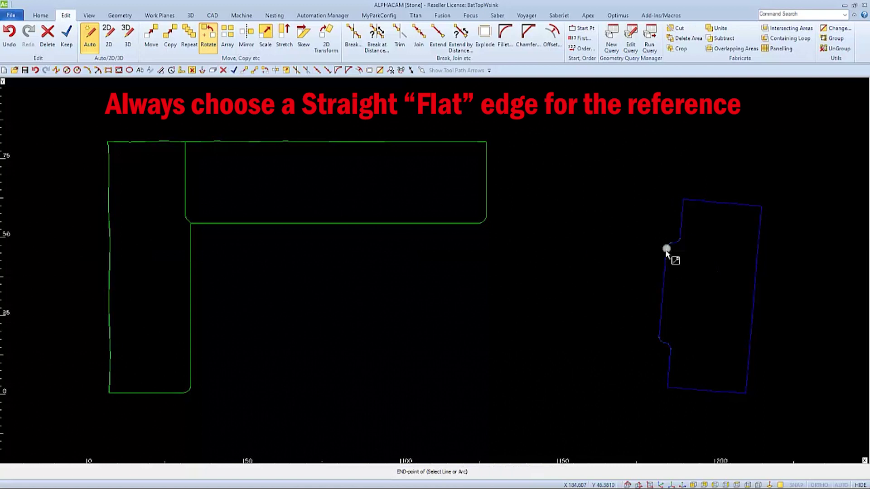
left_click(666, 250)
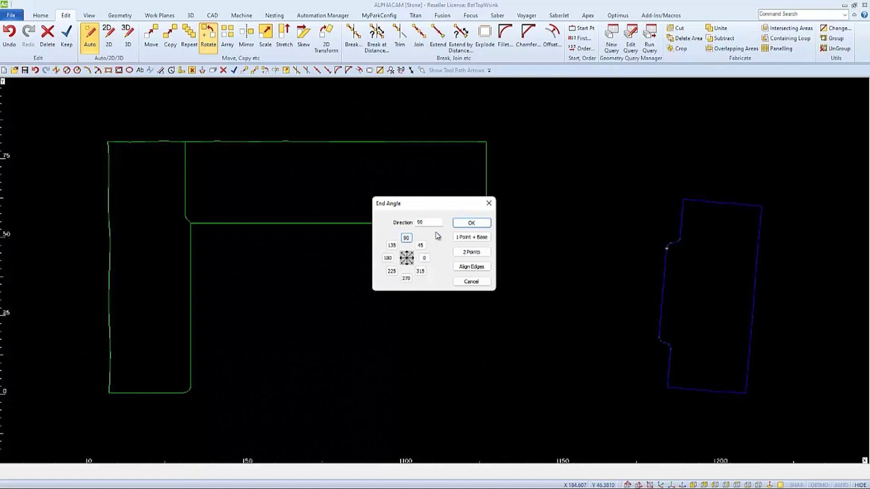
left_click(472, 224)
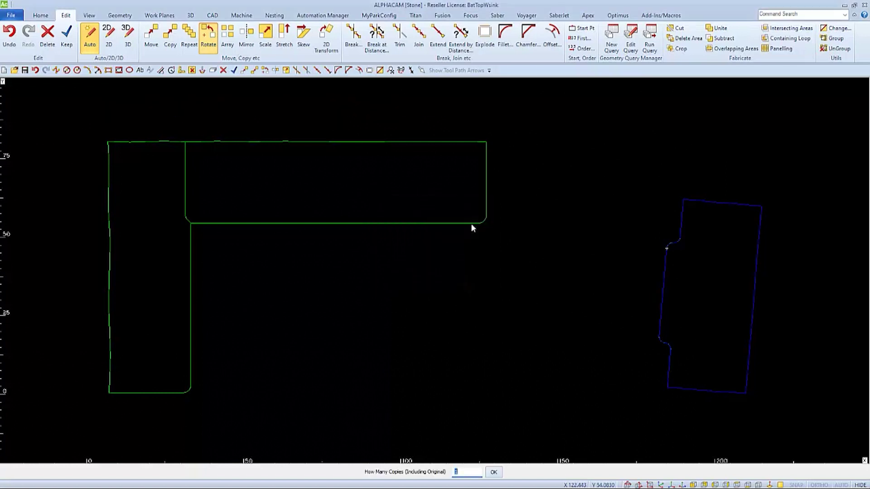
left_click(494, 473)
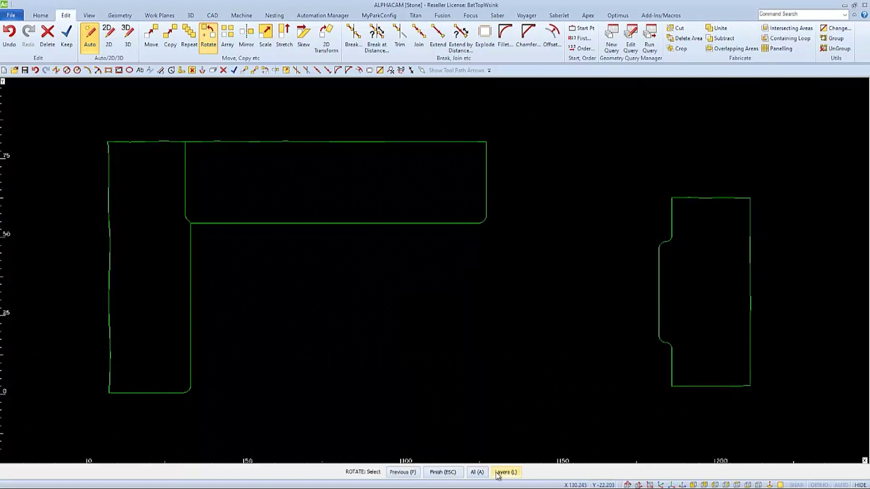